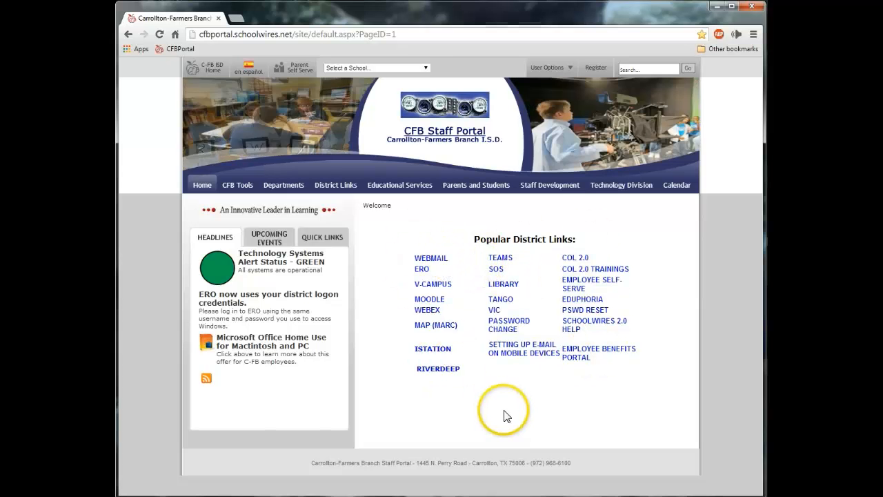
- Reload the staff portal and open the TEAMS sign-in page in a smaller window
click(159, 49)
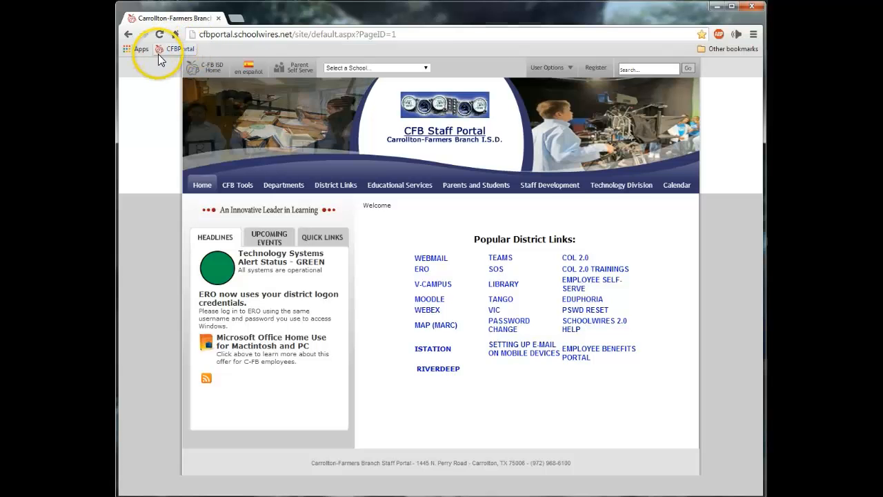
click(165, 50)
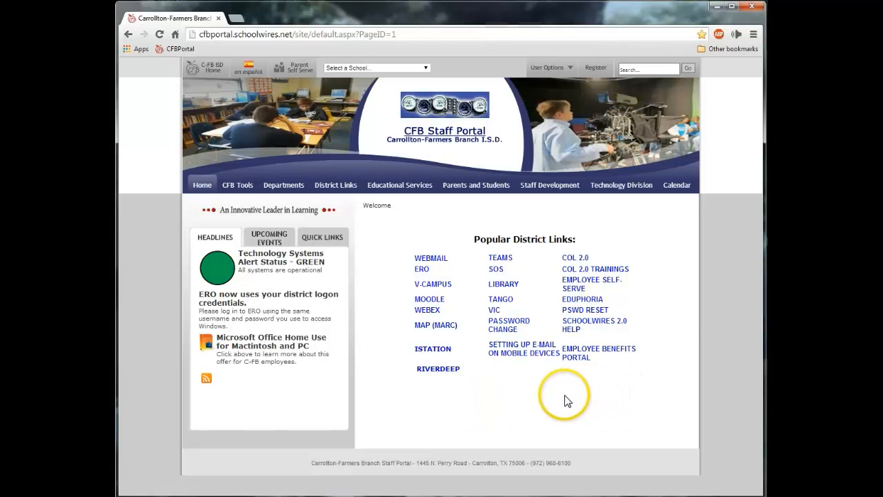
click(502, 262)
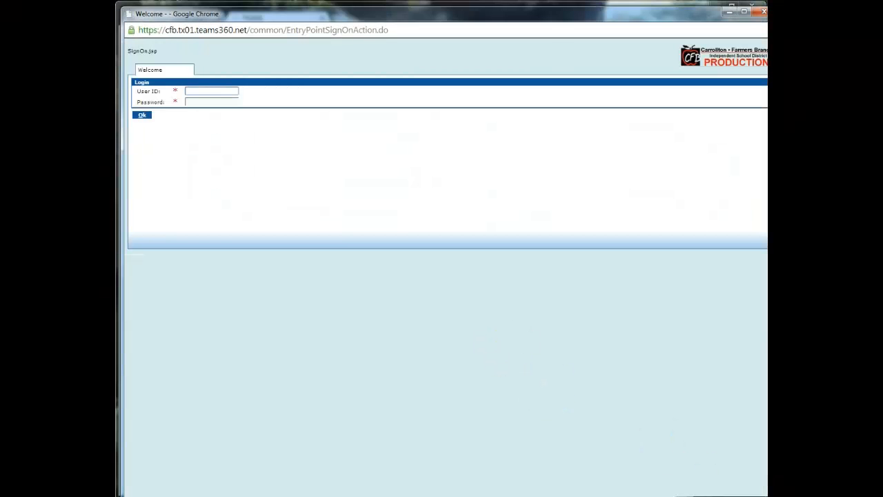
drag(775, 495, 760, 492)
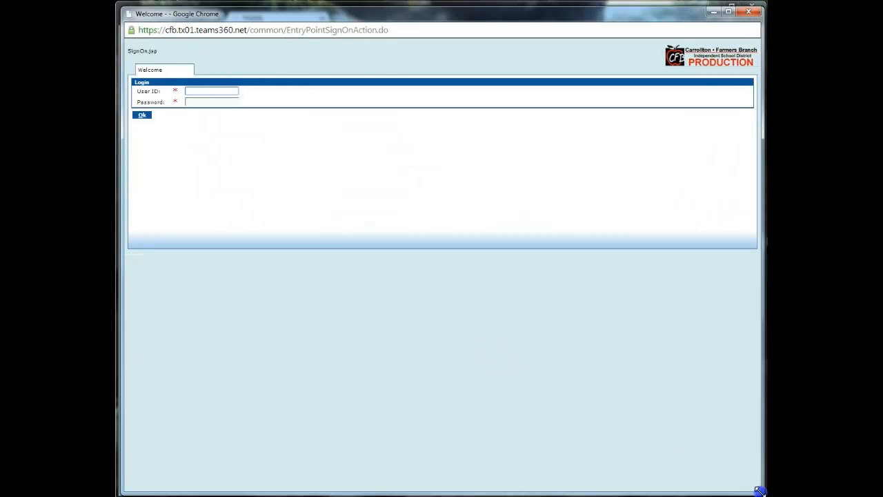
- Fill in the TEAMS user ID and the account password on the sign-on form
click(210, 90)
key(Tab)
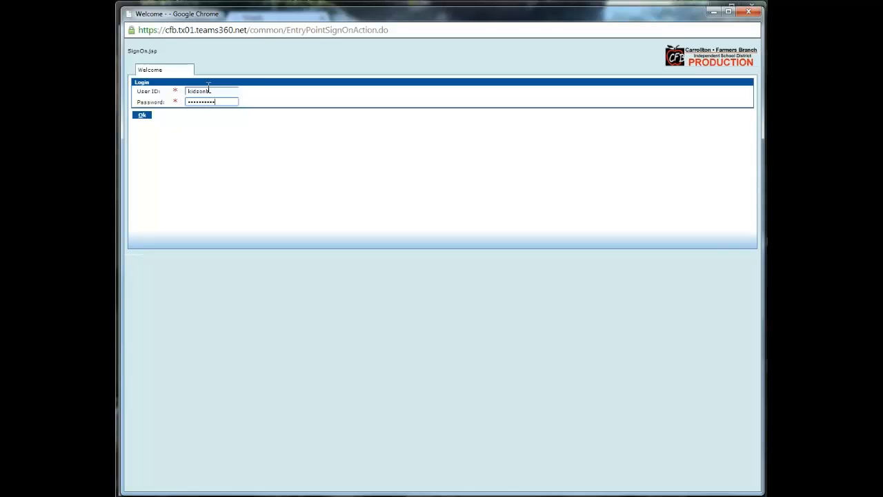
click(210, 91)
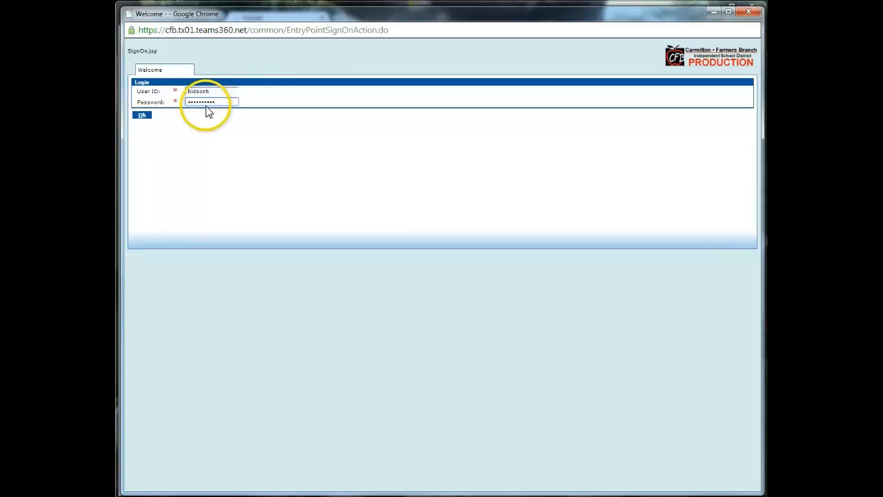
- Log in to the Employee Home Page and expand the STU - Teacher Menu
click(142, 117)
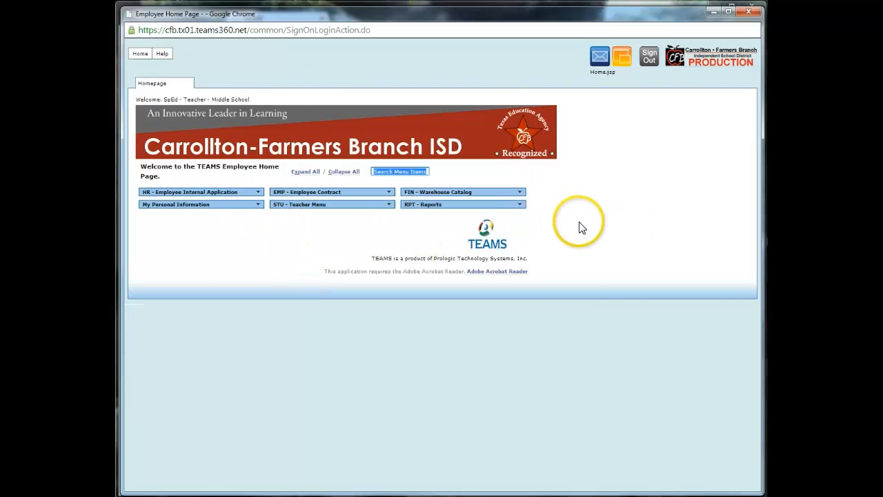
click(388, 206)
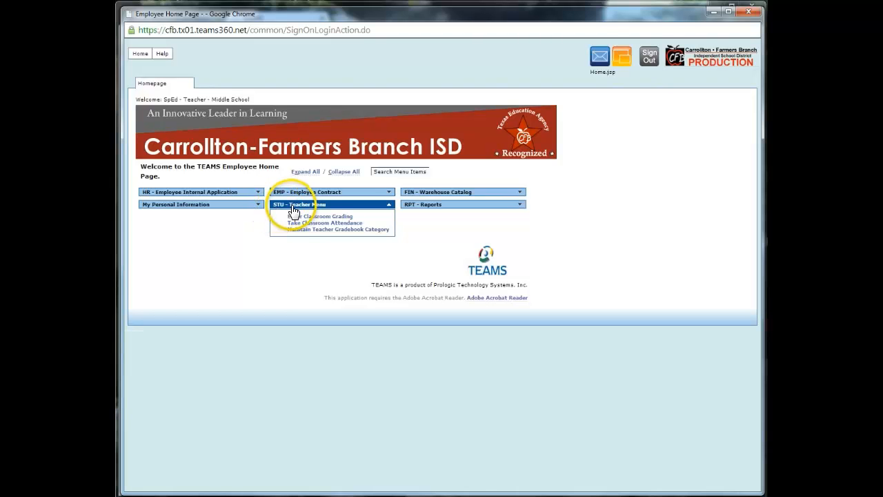
click(389, 207)
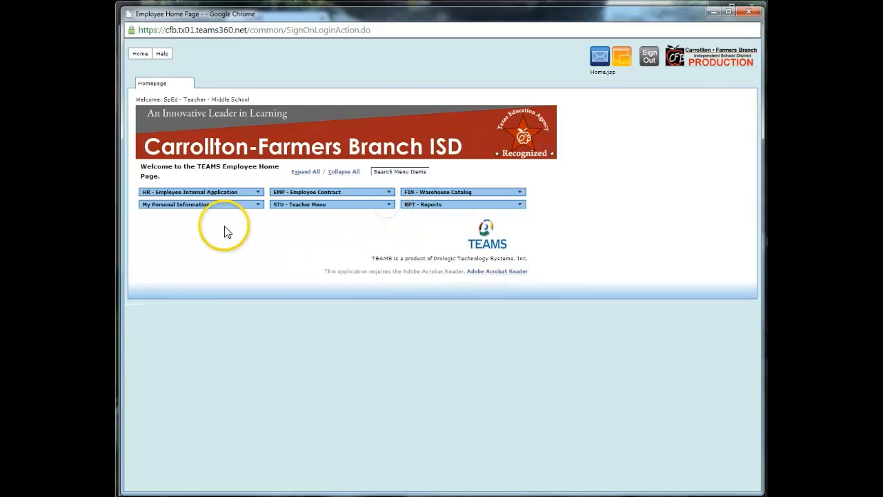
click(256, 207)
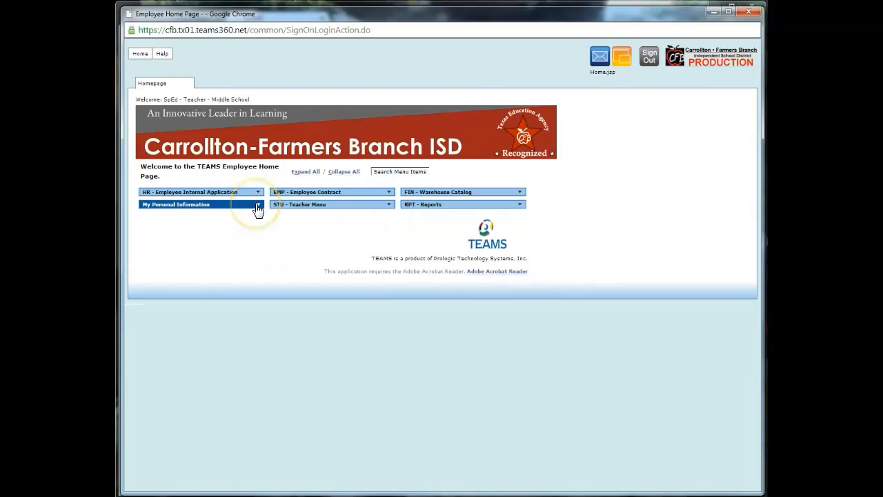
click(257, 207)
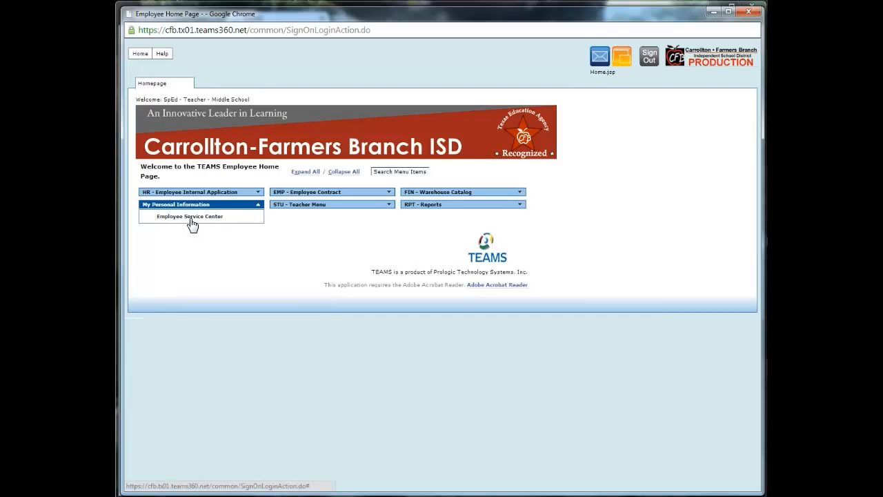
click(257, 205)
click(520, 204)
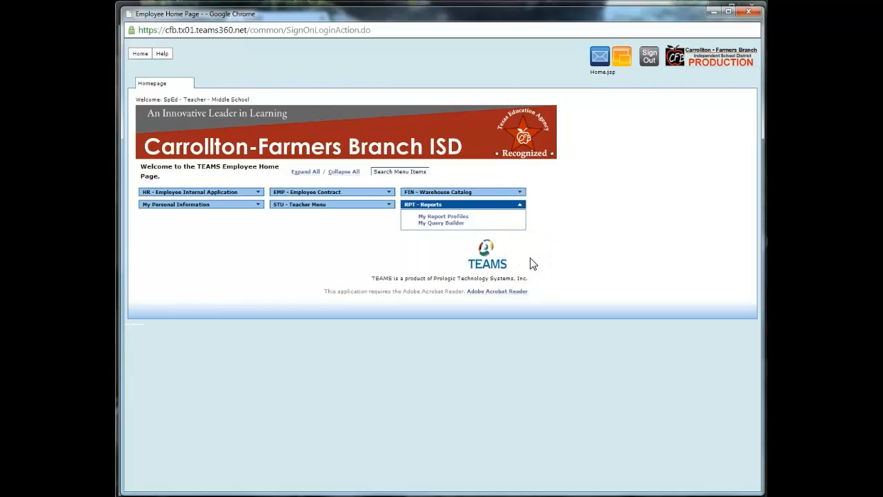
click(521, 209)
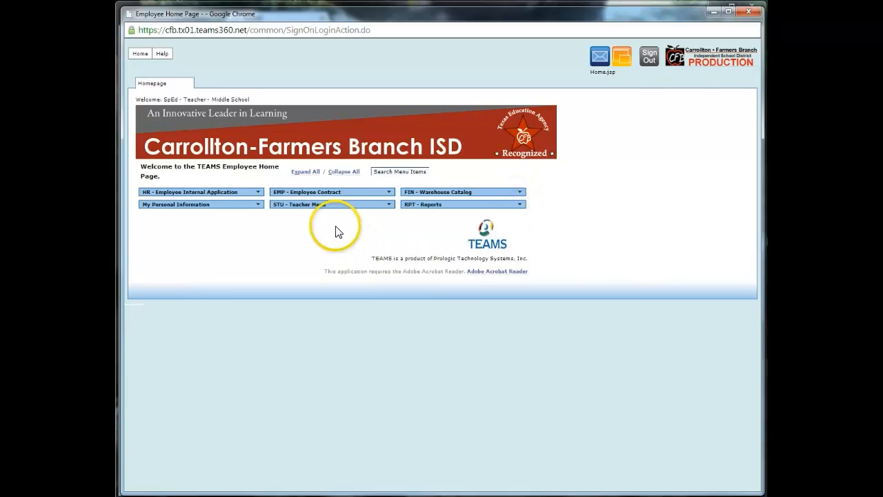
click(388, 204)
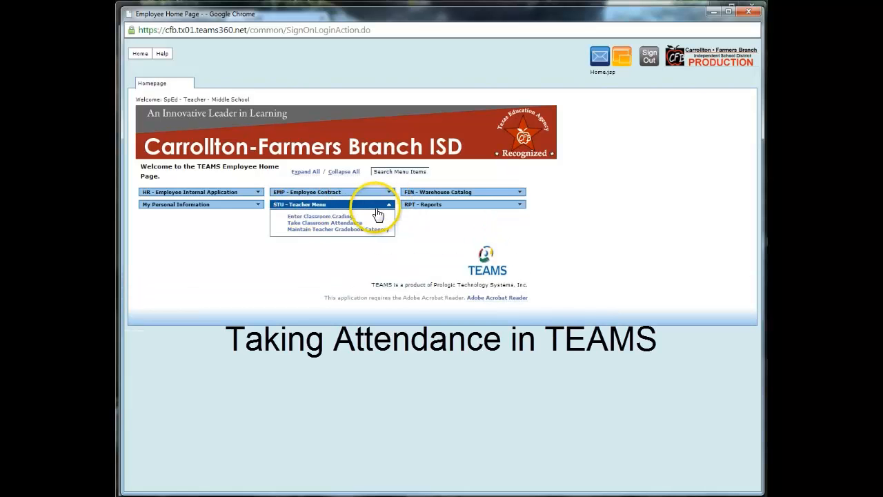
- Open the Classroom Attendance page for 06-23-2014, then show the teacher menu again
click(332, 223)
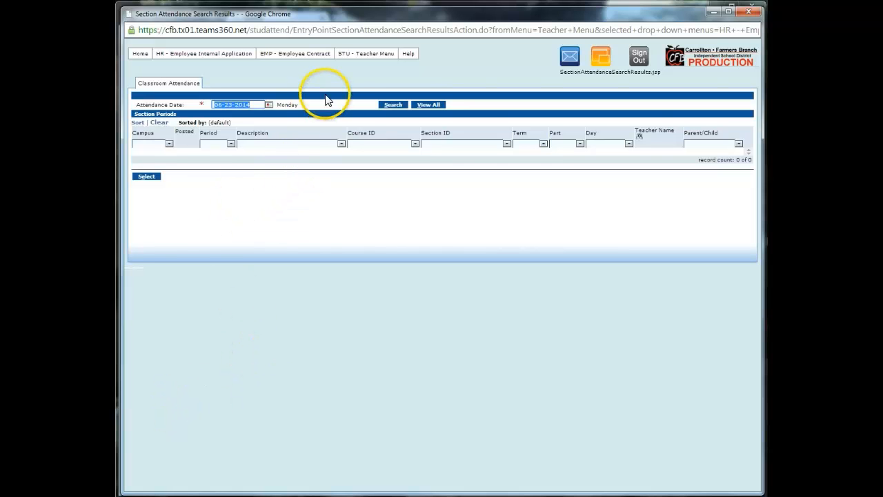
click(363, 55)
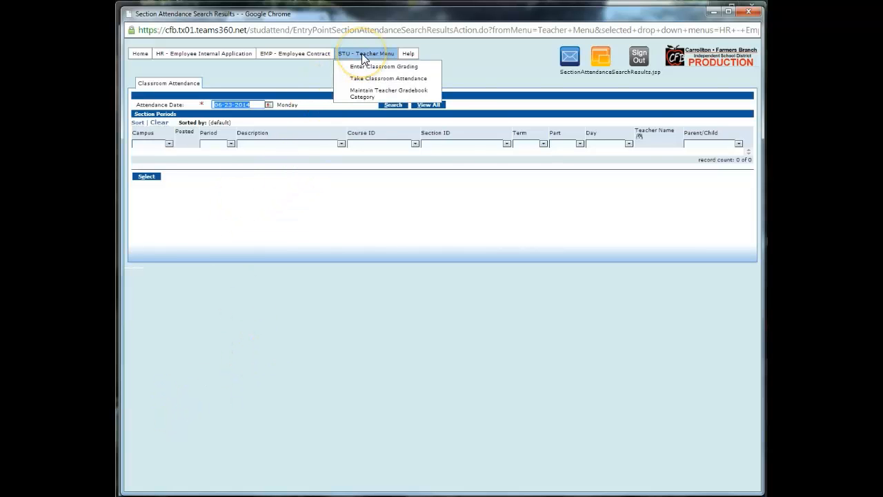
- View the gradebook categories of section 0630/1 - 6 MATH MAC, then go to its assignment list
click(363, 94)
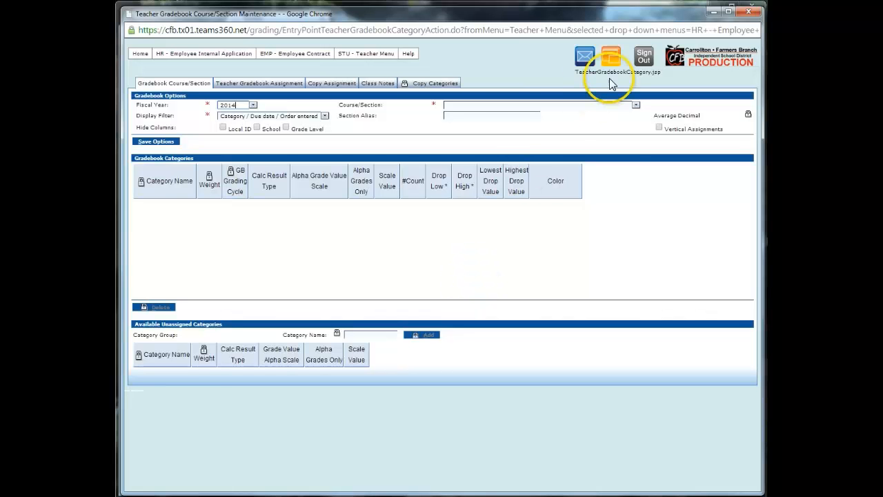
click(635, 105)
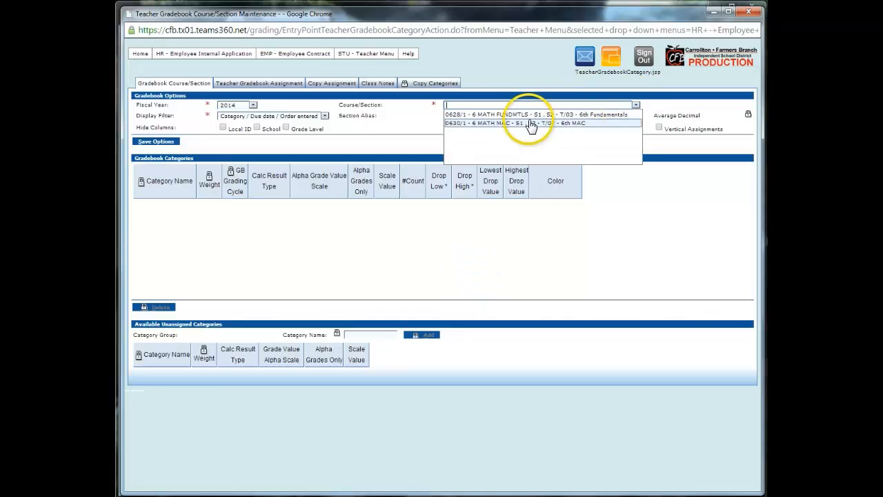
click(484, 125)
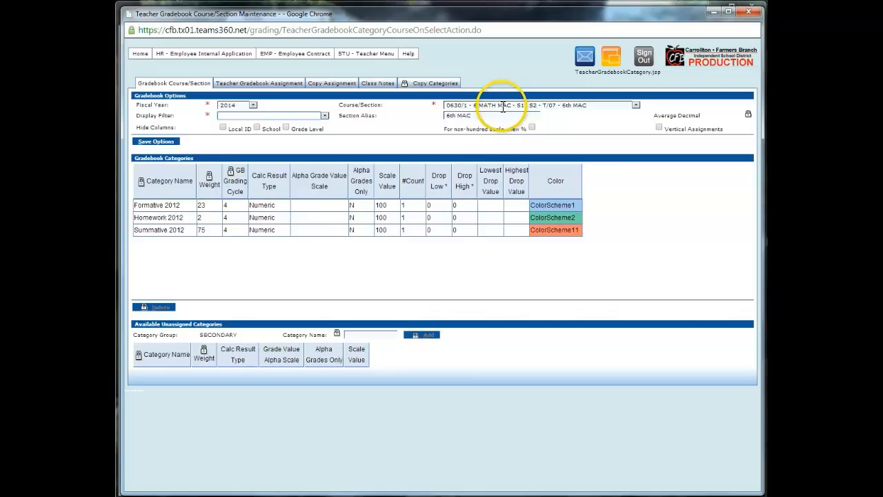
click(635, 105)
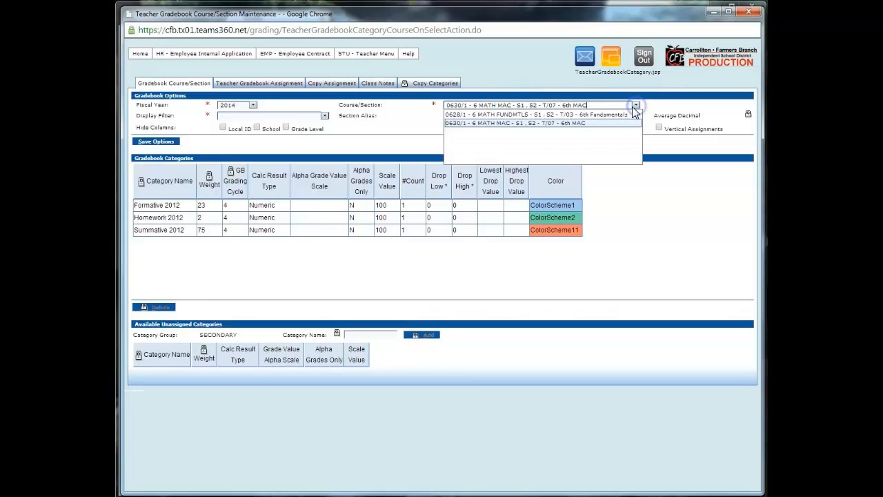
click(511, 123)
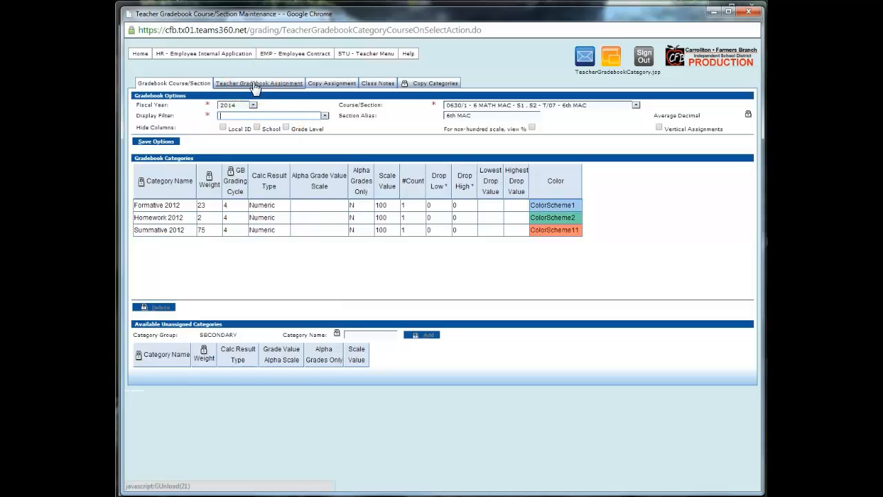
click(224, 85)
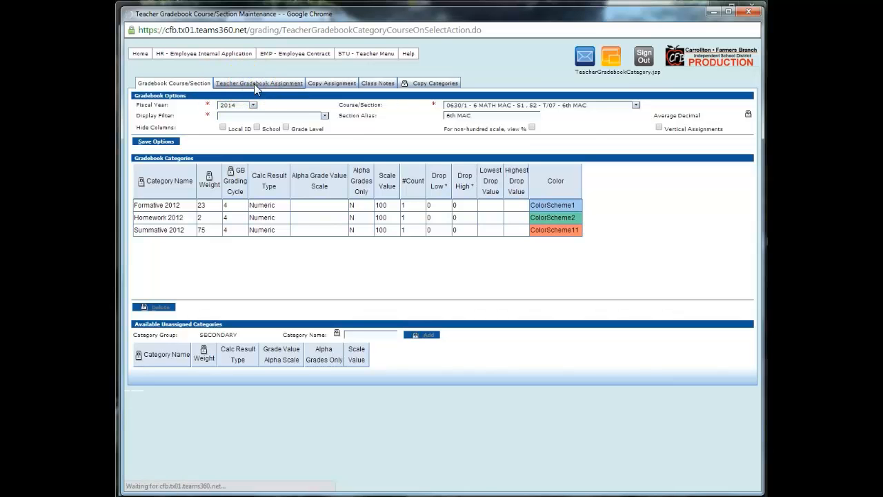
- Add a new assignment row with category Summative 2012
click(241, 254)
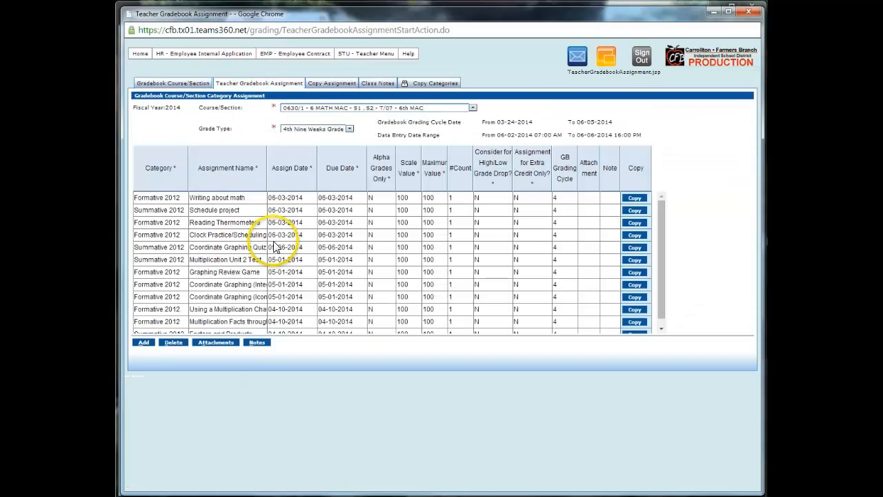
scroll(243, 253, down, 1)
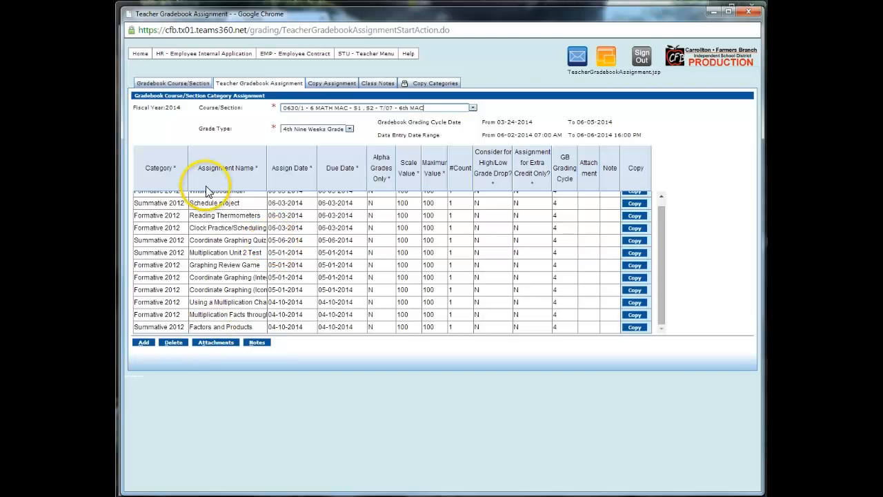
scroll(183, 297, up, 1)
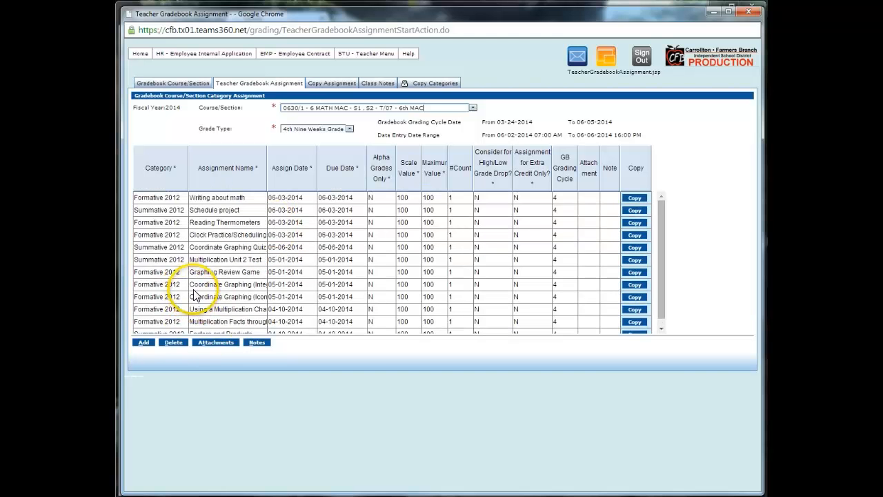
click(144, 343)
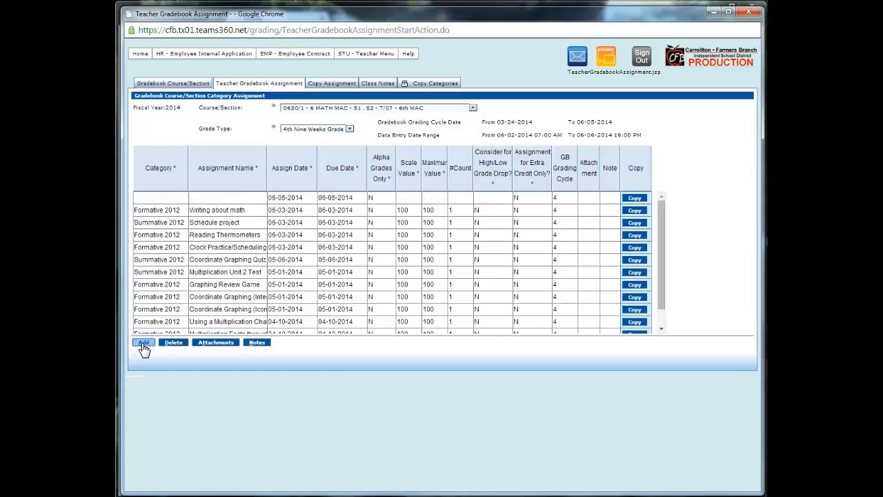
click(166, 200)
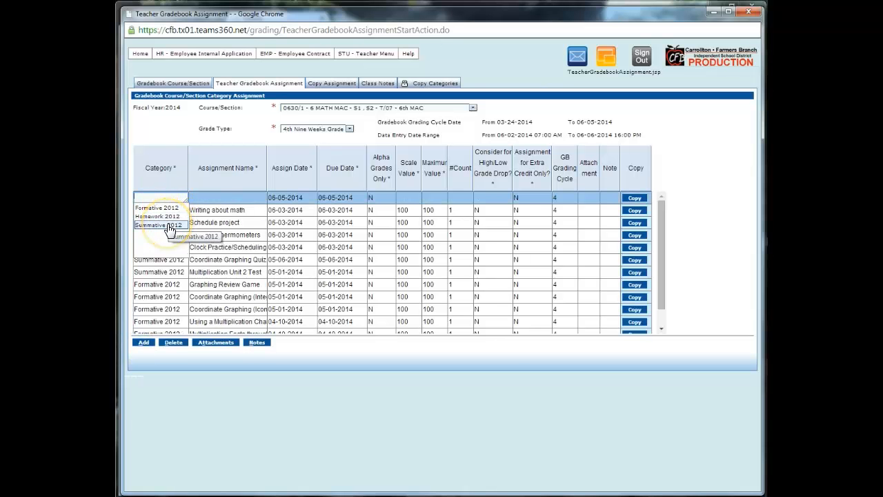
click(169, 228)
click(207, 197)
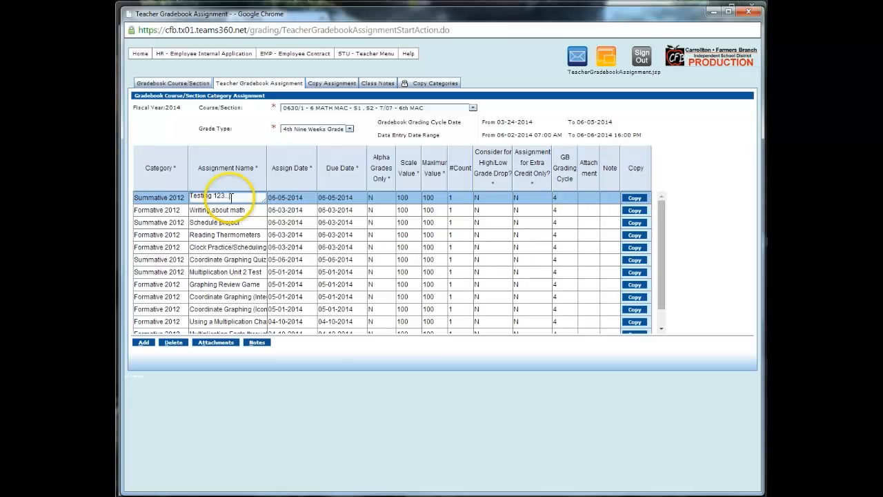
- Set the new assignment's assign and due dates to June 2, 2014
click(283, 199)
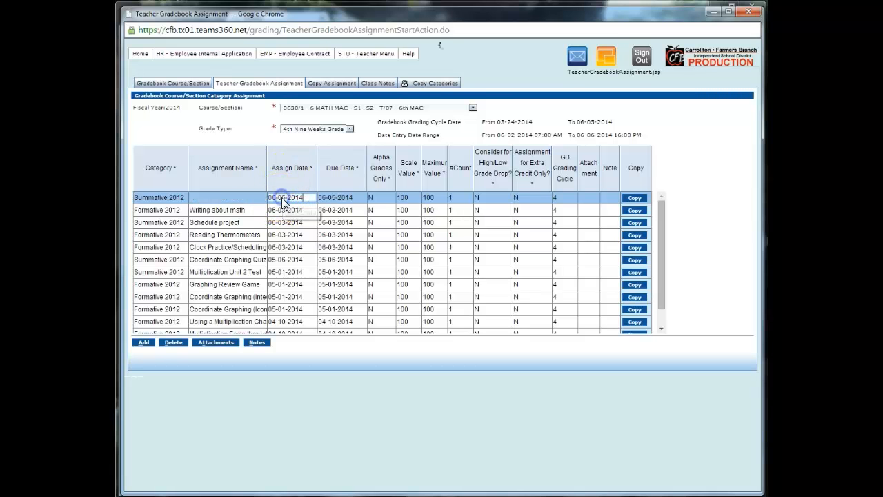
click(282, 213)
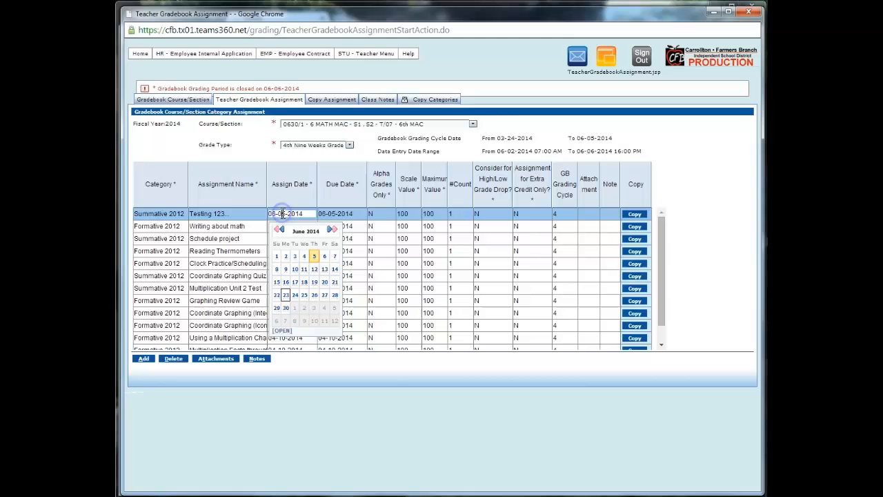
click(285, 256)
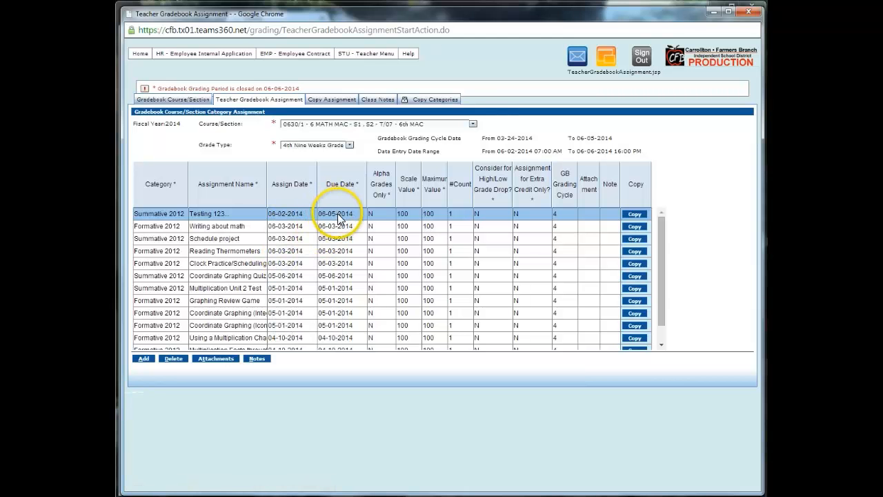
click(336, 218)
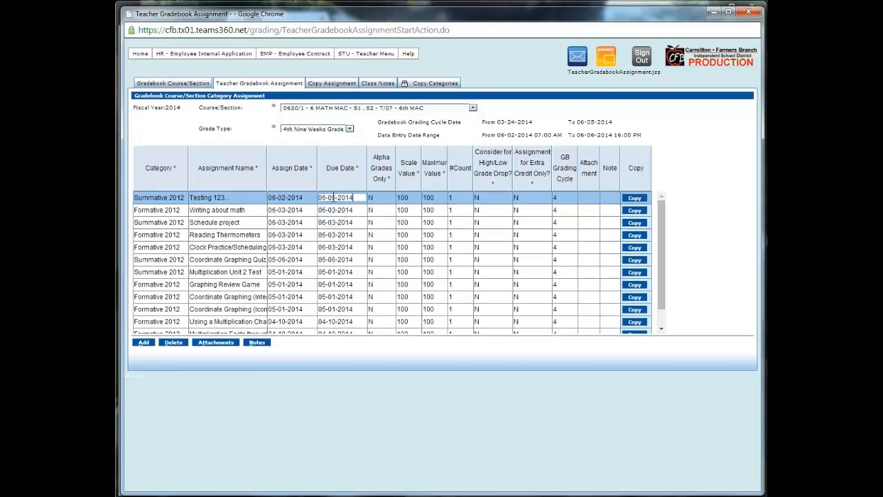
click(334, 197)
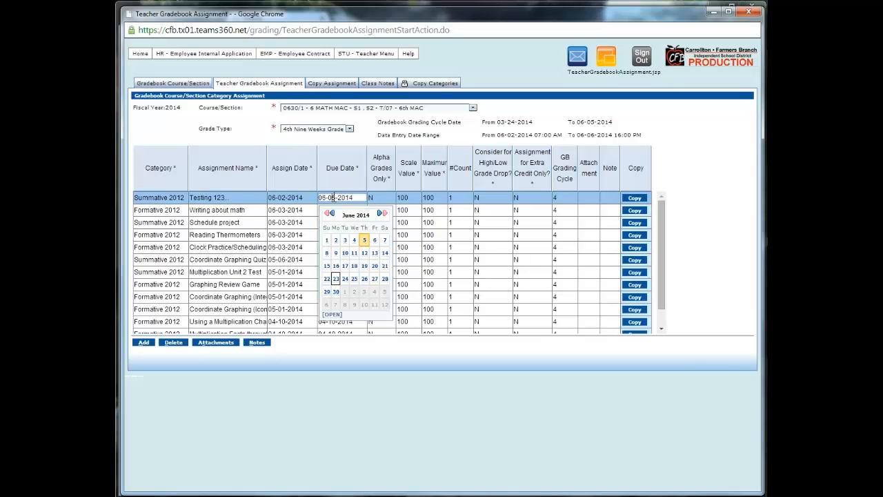
click(336, 239)
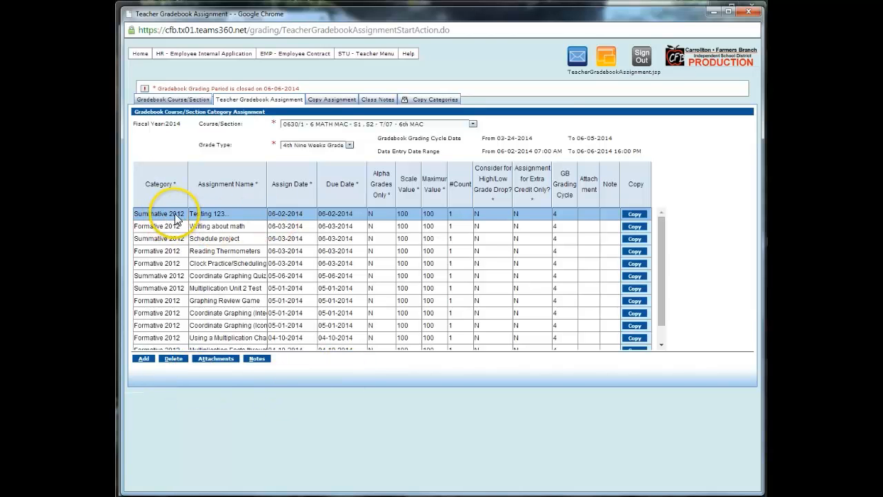
click(347, 374)
mouse_move(339, 53)
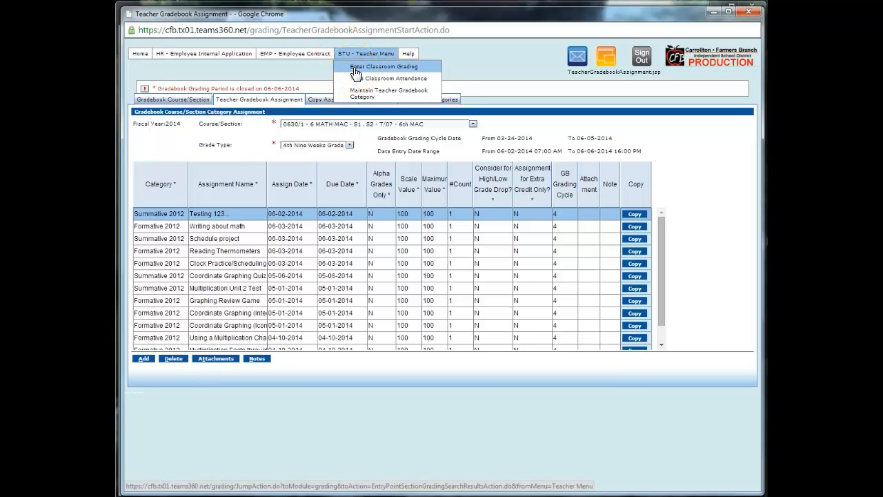
- Open Enter Classroom Grading and load the 6 MATH MAC section's 9W4 grades sheet
click(355, 69)
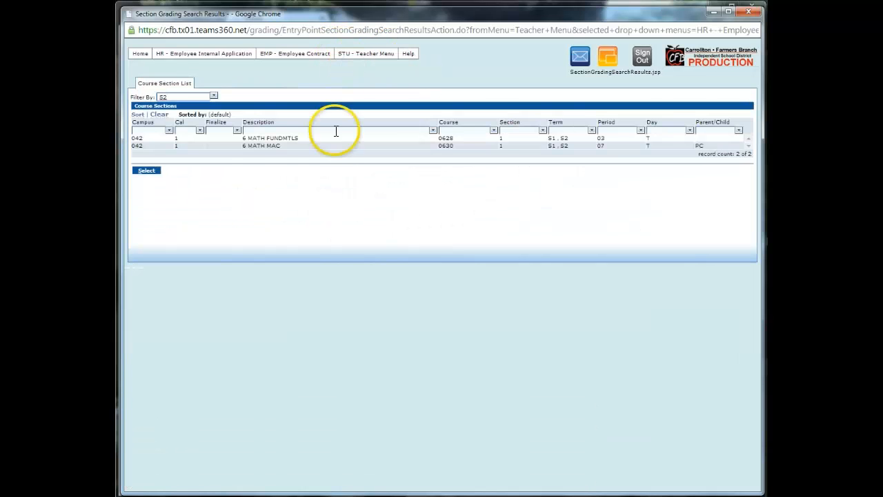
click(260, 146)
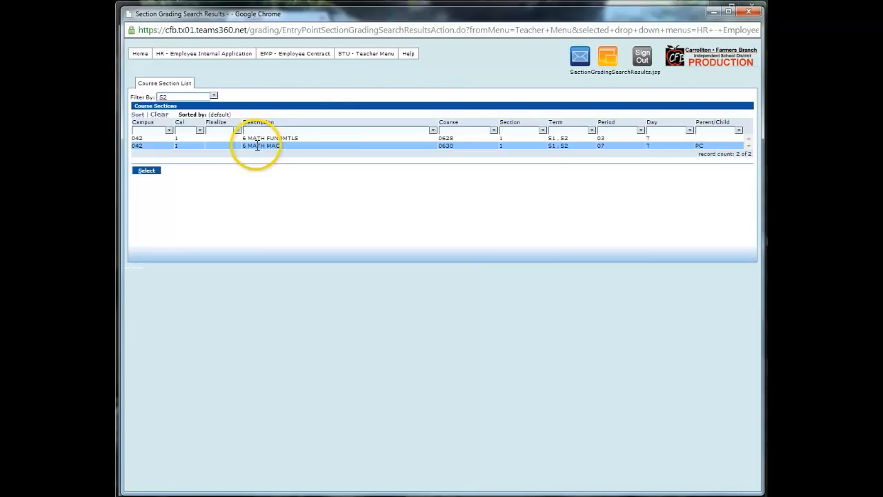
click(253, 146)
double_click(254, 146)
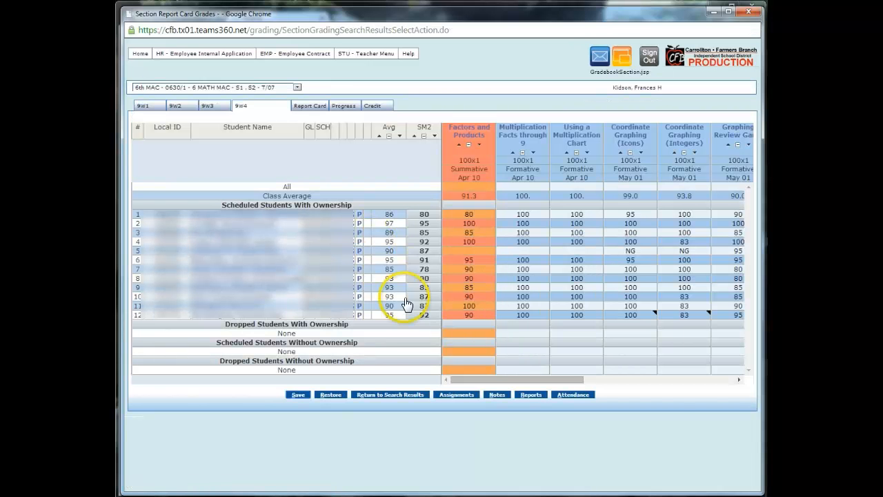
drag(509, 380, 664, 384)
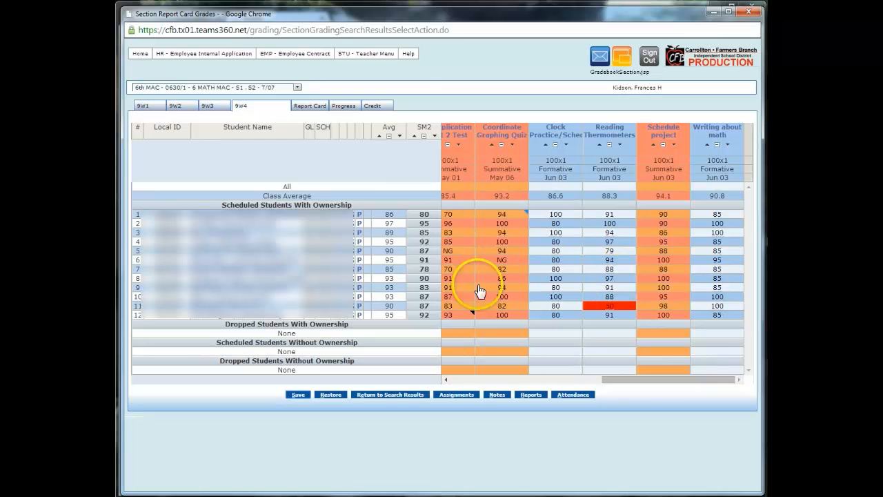
drag(654, 380, 473, 379)
click(522, 250)
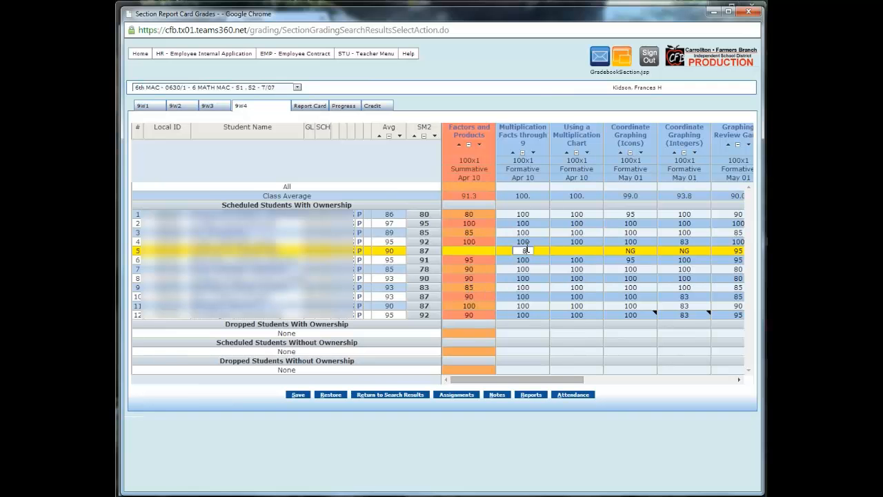
- Enter 87 for student 5 on Multiplication Facts through 9 and attempt to save
text(87)
click(606, 443)
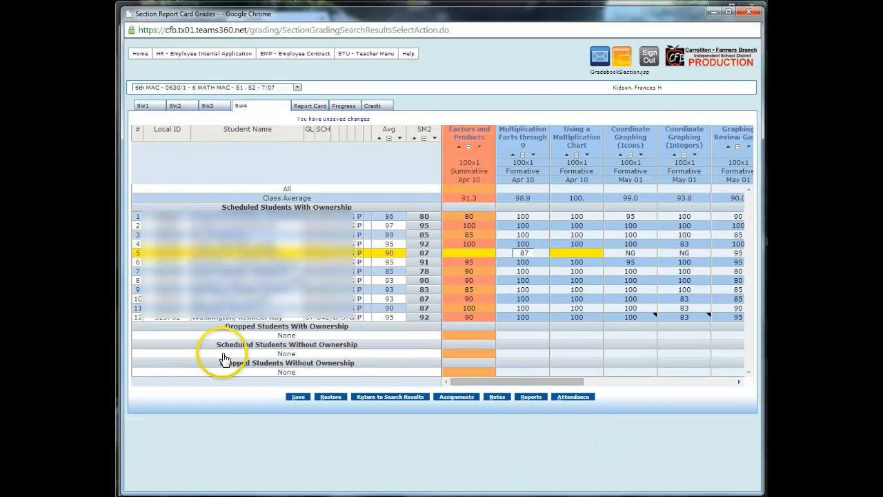
click(298, 398)
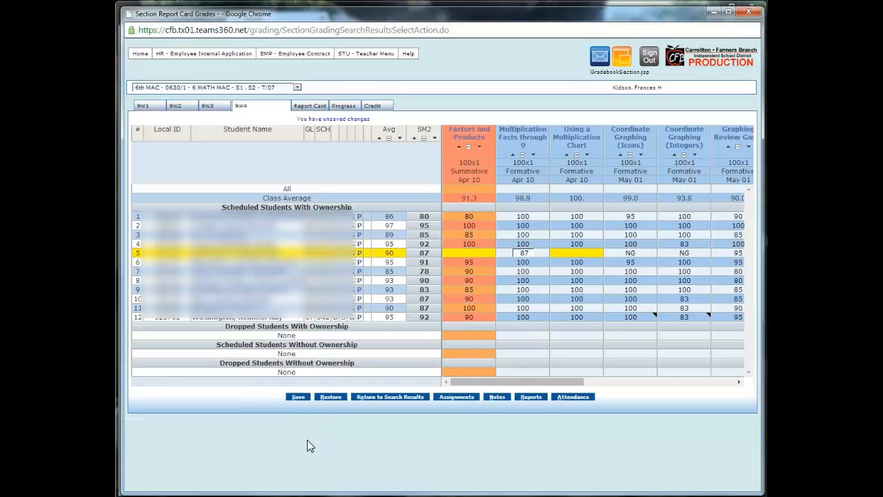
click(302, 399)
click(297, 399)
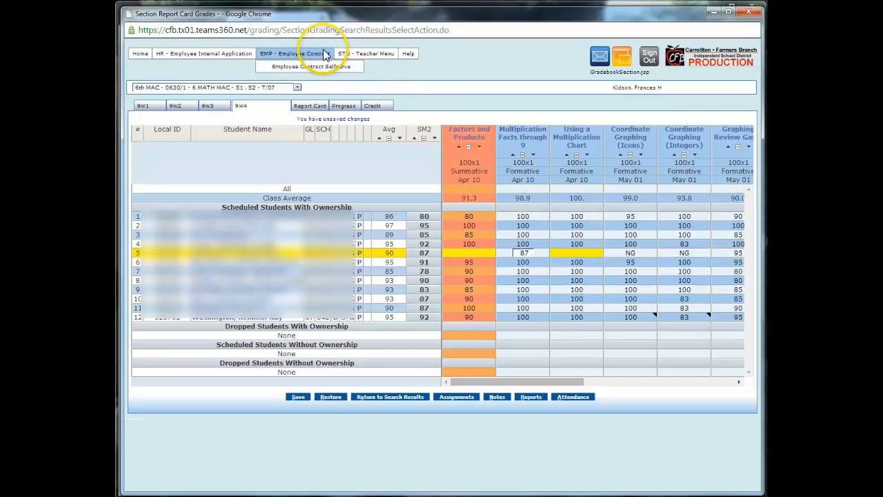
mouse_move(371, 53)
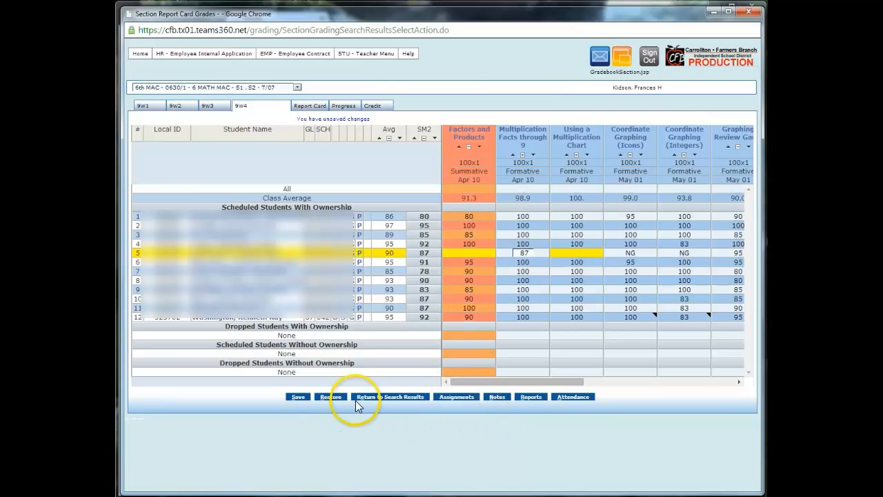
- Leave the grades sheet without saving and add a new Homework 2012 assignment row
click(460, 404)
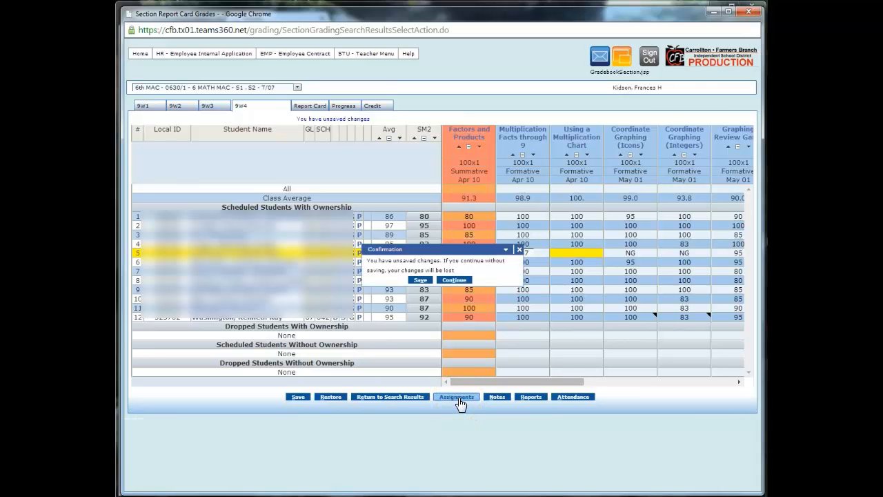
click(448, 281)
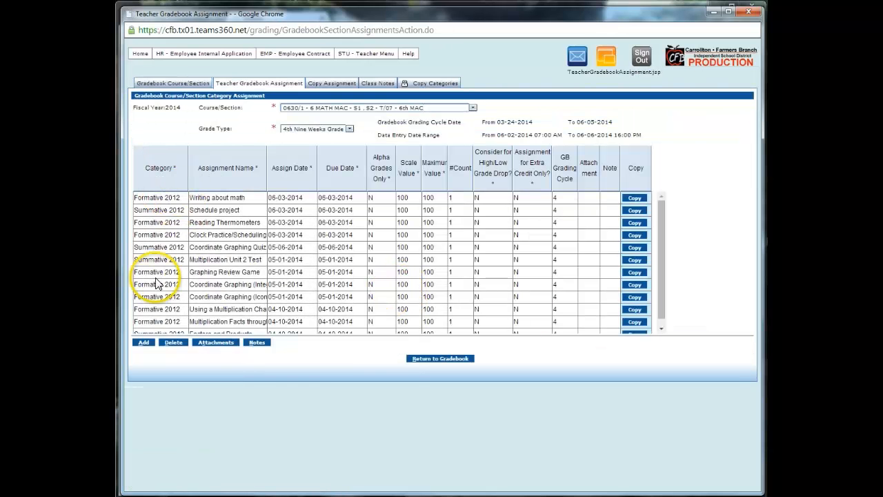
click(143, 342)
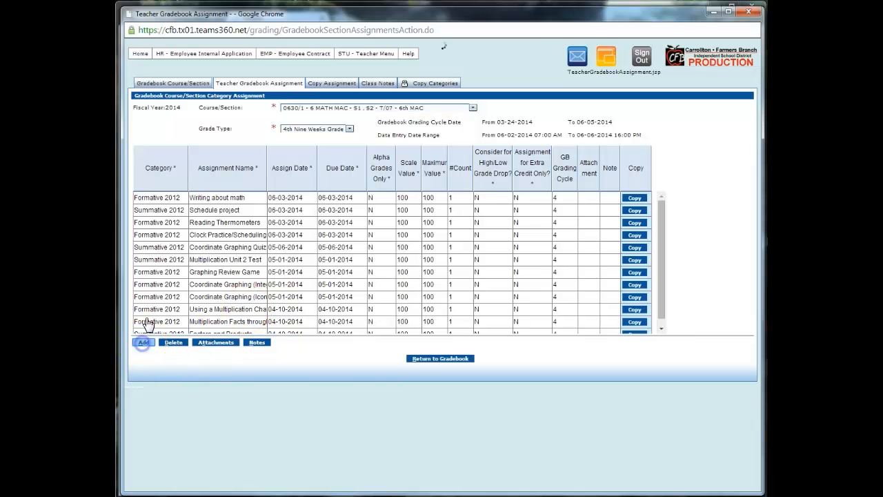
click(161, 200)
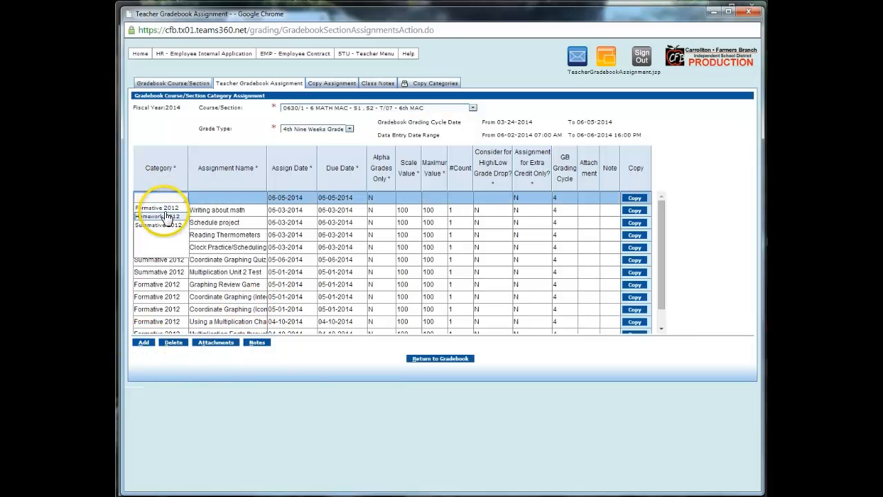
click(166, 216)
mouse_move(361, 59)
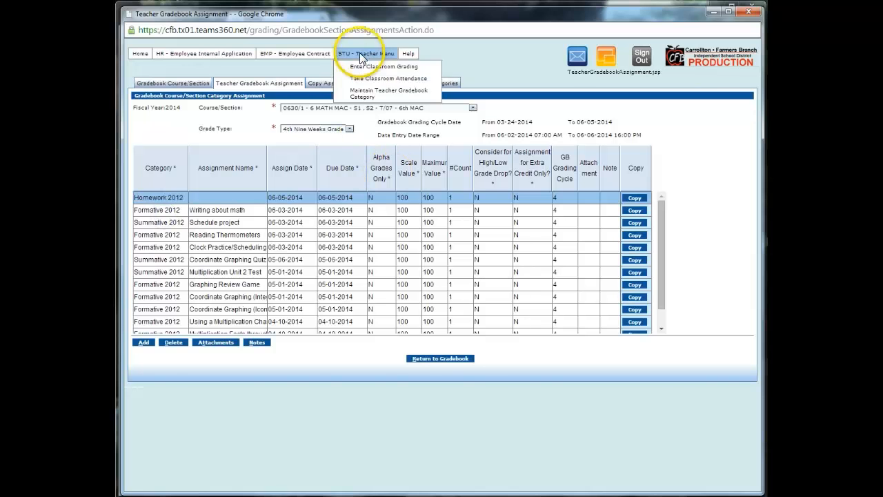
mouse_move(410, 52)
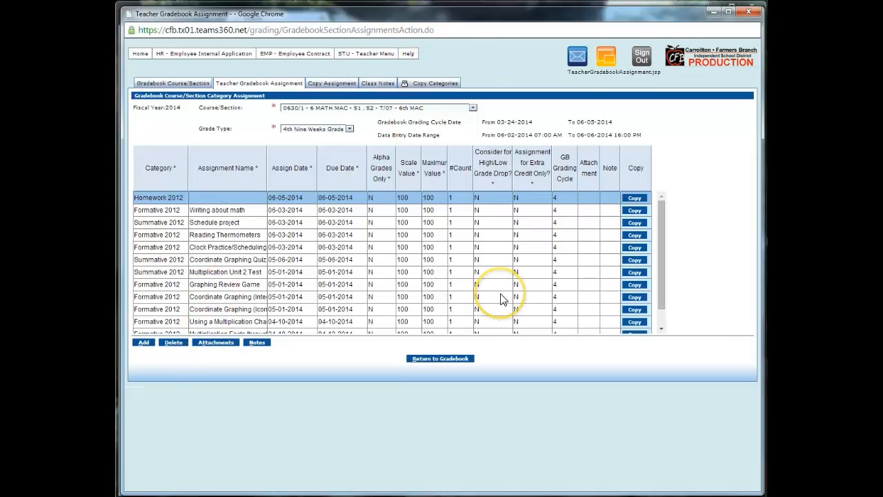
click(360, 54)
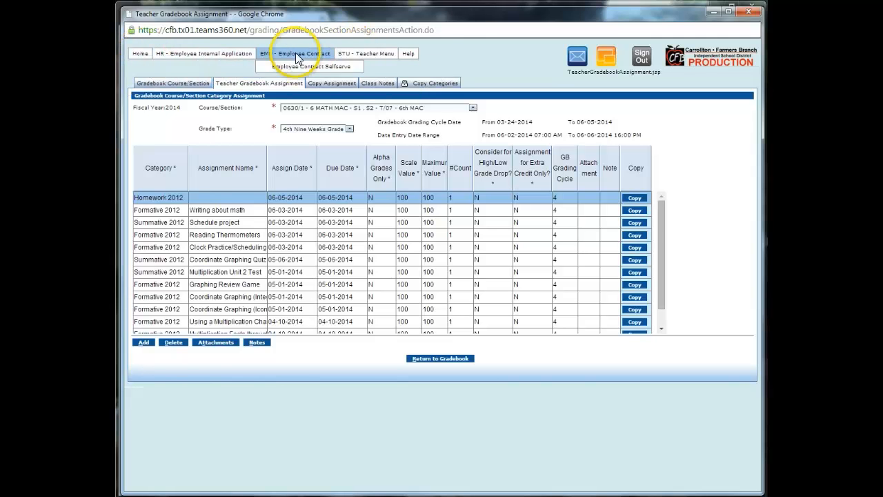
- Return to the Employee Home Page, toggle the STU - Teacher Menu, and sign out
click(148, 68)
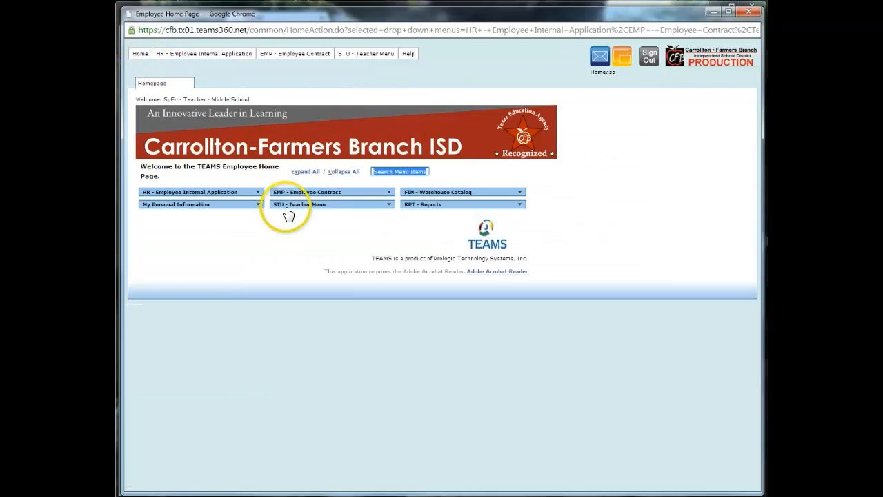
click(387, 206)
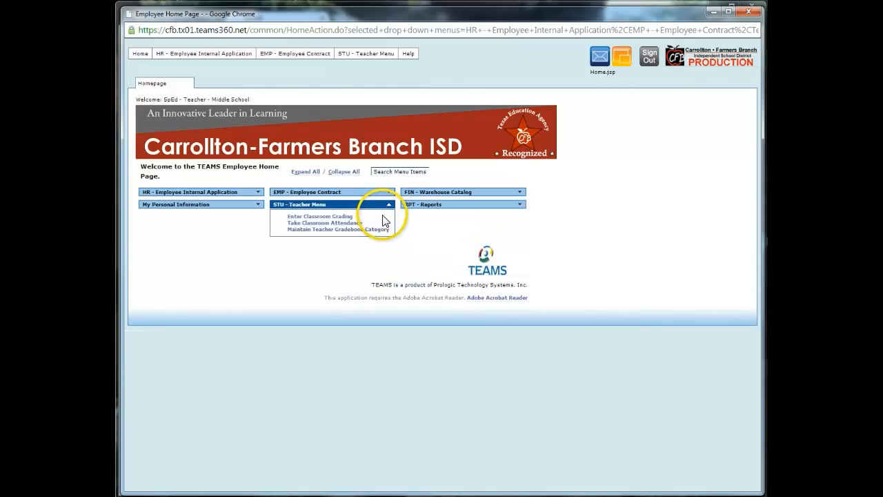
click(388, 205)
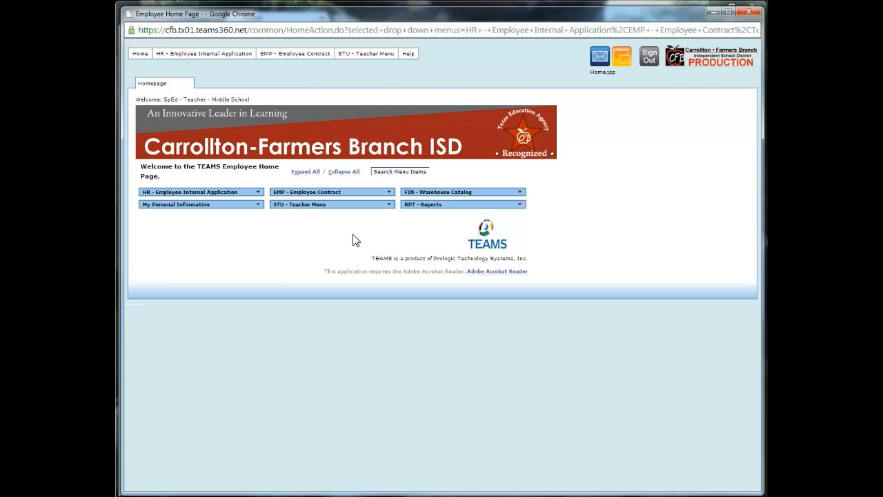
click(345, 240)
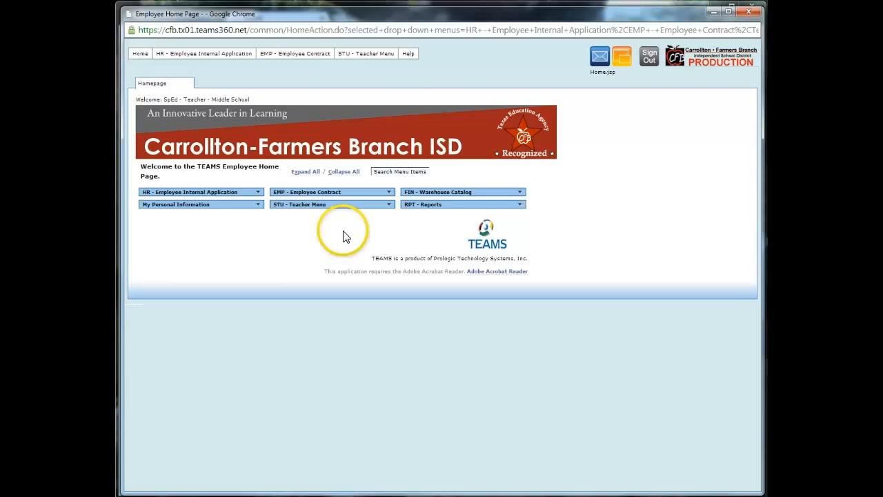
click(650, 61)
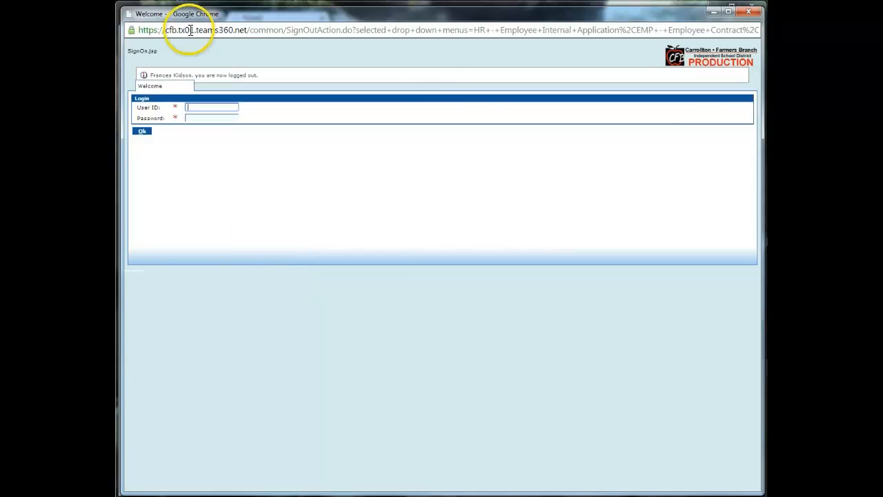